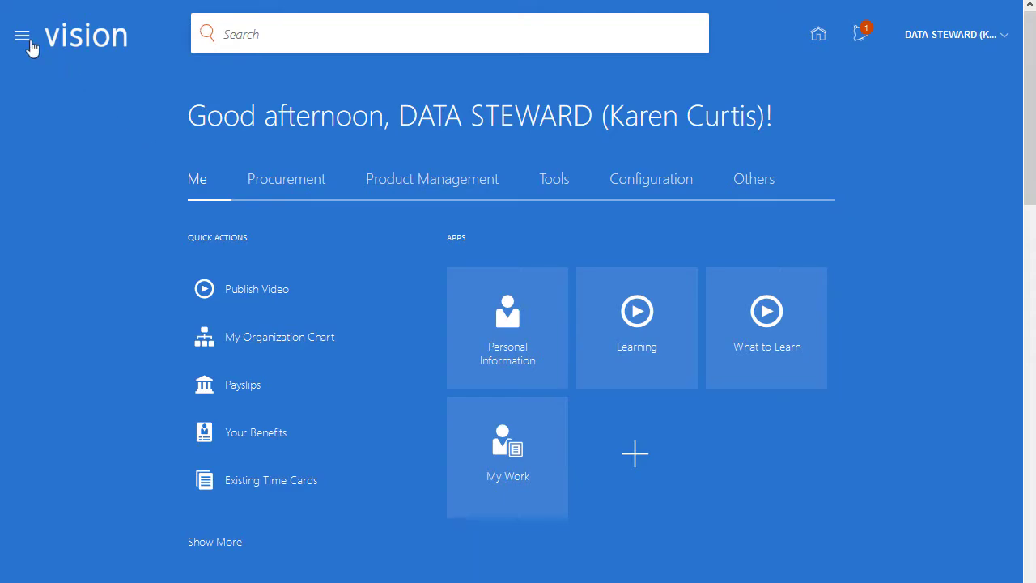
Go to the Product Information Management work area within Product Management
left_click(23, 38)
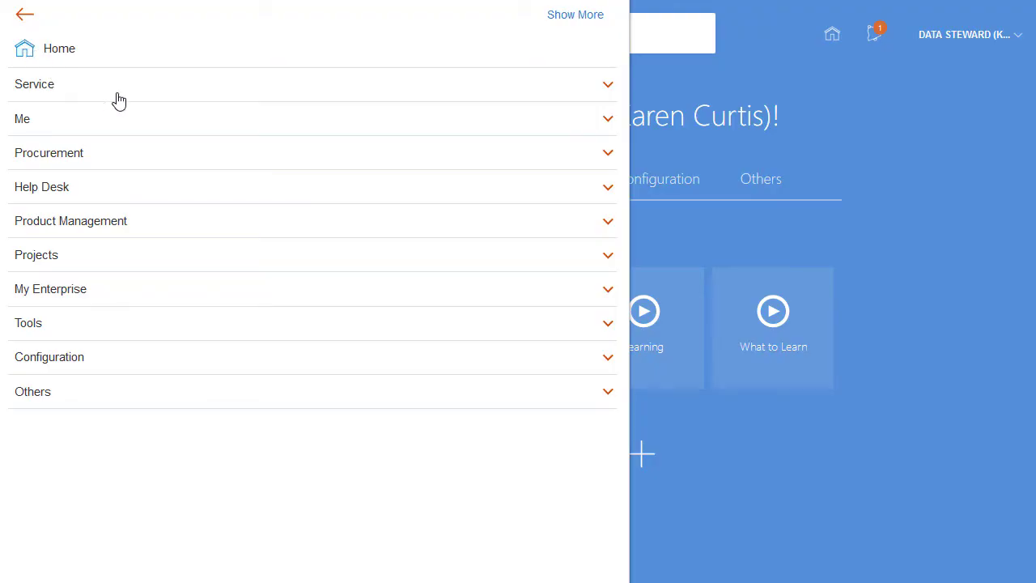
left_click(608, 223)
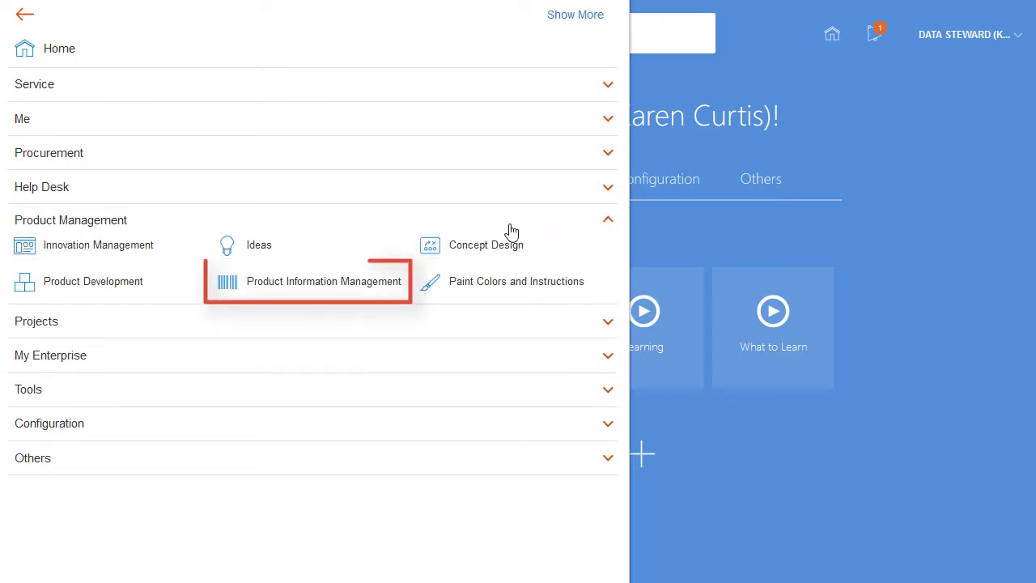
left_click(343, 283)
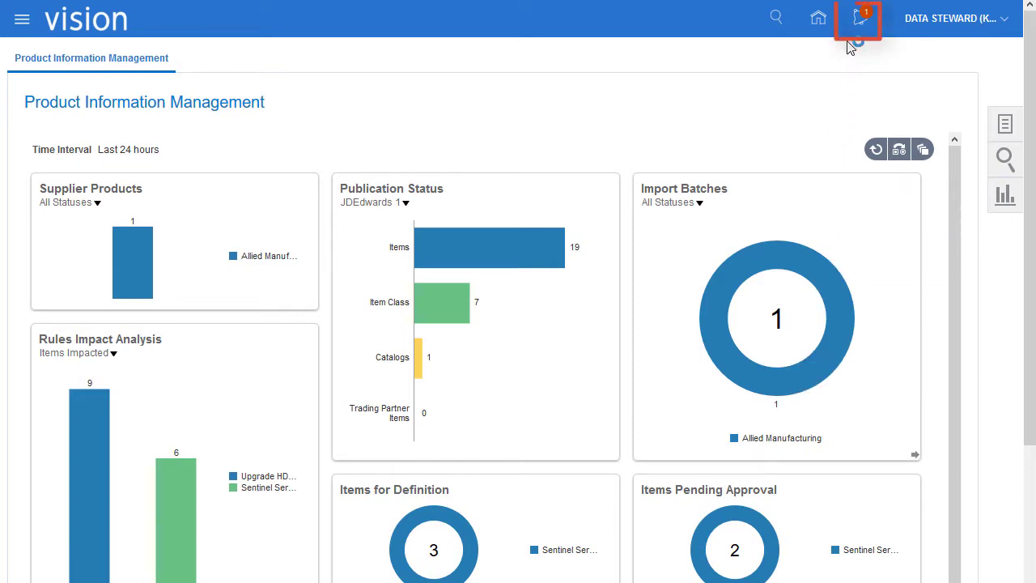
Review the pending notifications and the object types offered by the work area's search
left_click(859, 21)
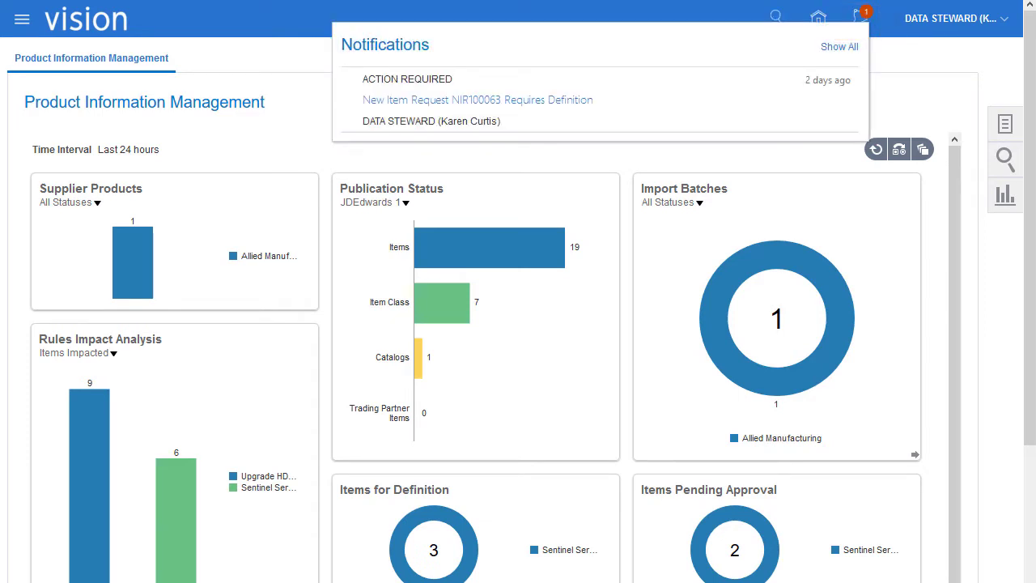
left_click(907, 88)
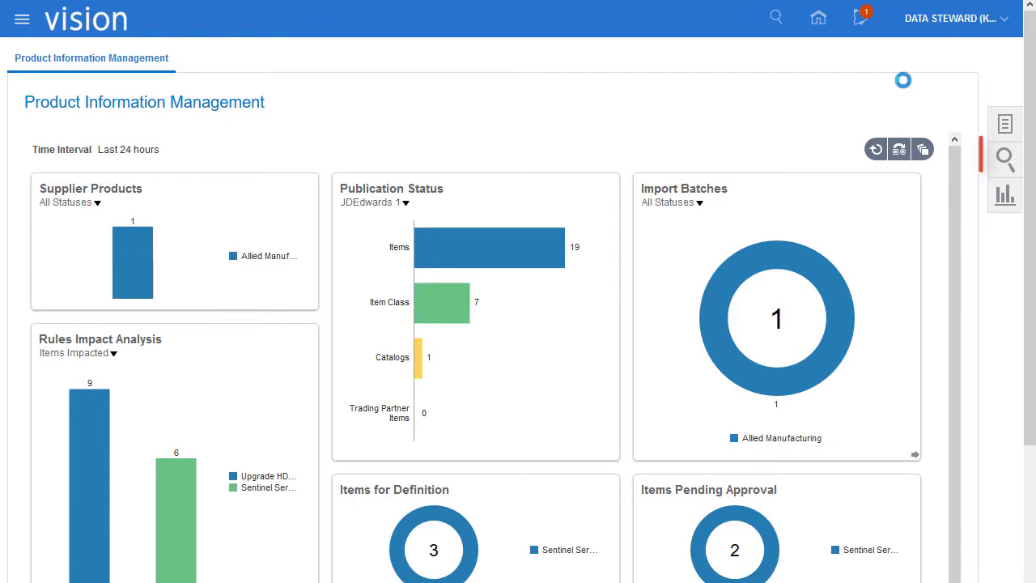
left_click(1003, 159)
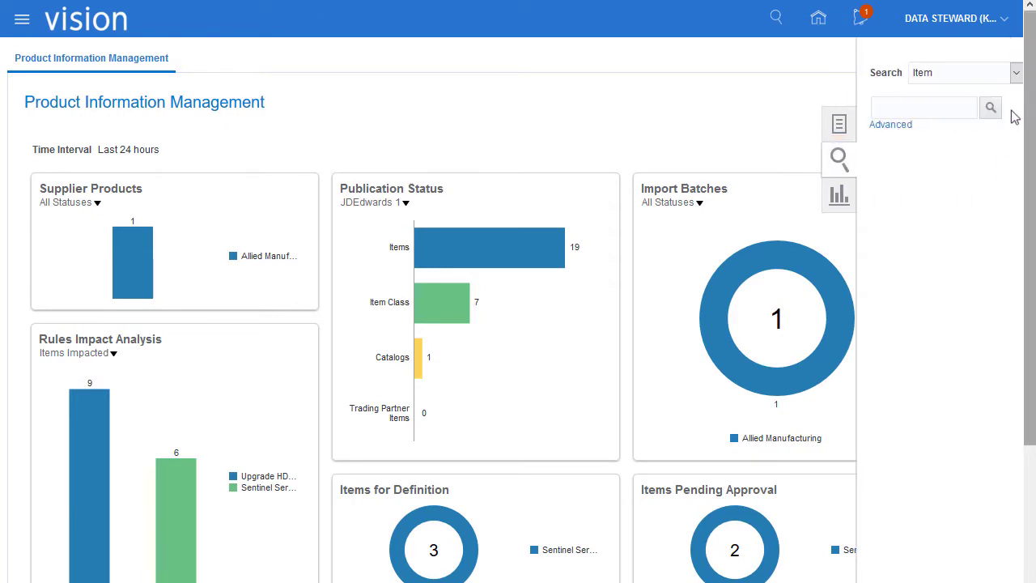
left_click(1016, 73)
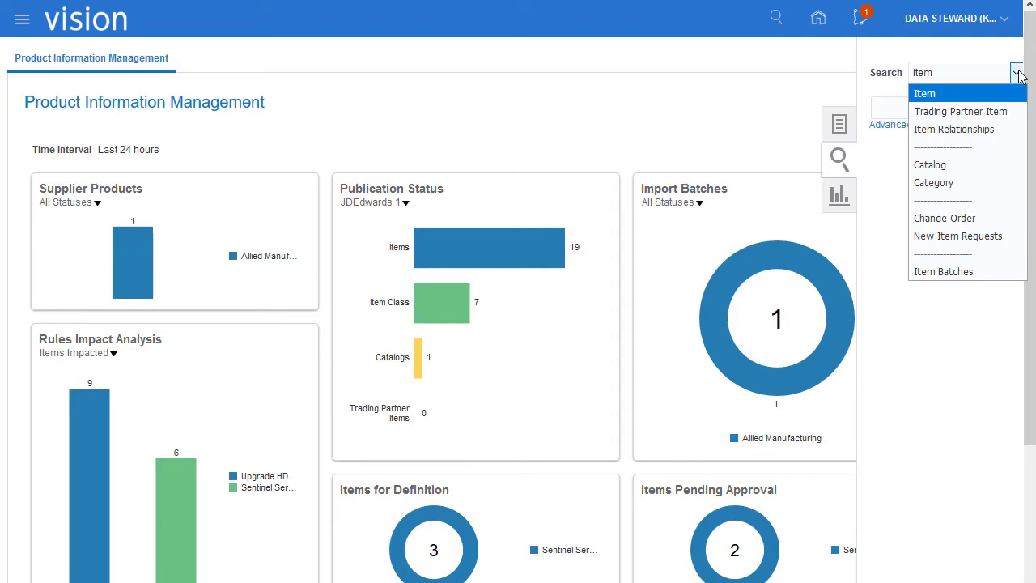
left_click(1017, 73)
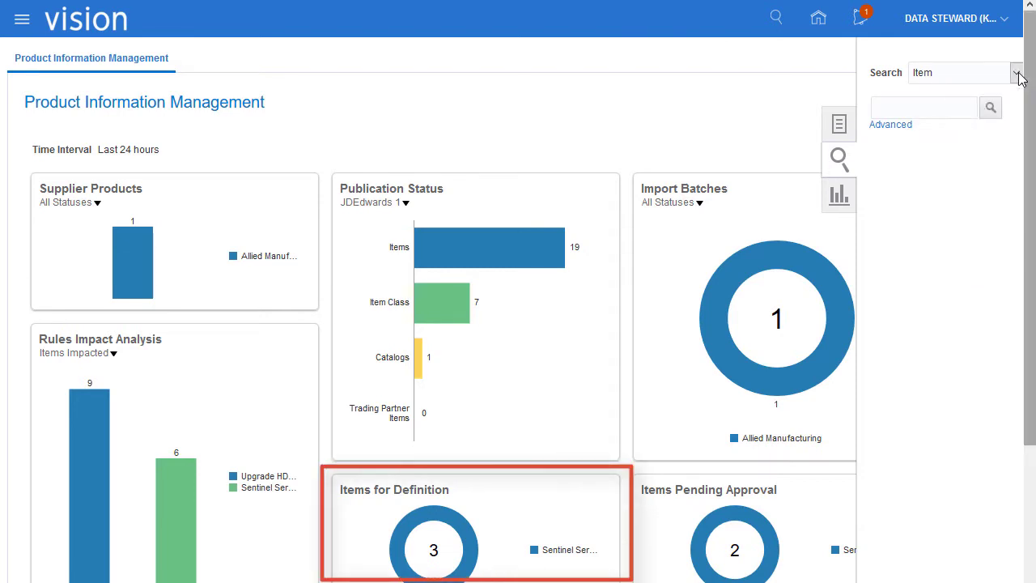
Open new item request NIR100052 from Items for Definition, review its workflow status details, and close it
left_click(430, 525)
left_click(127, 261)
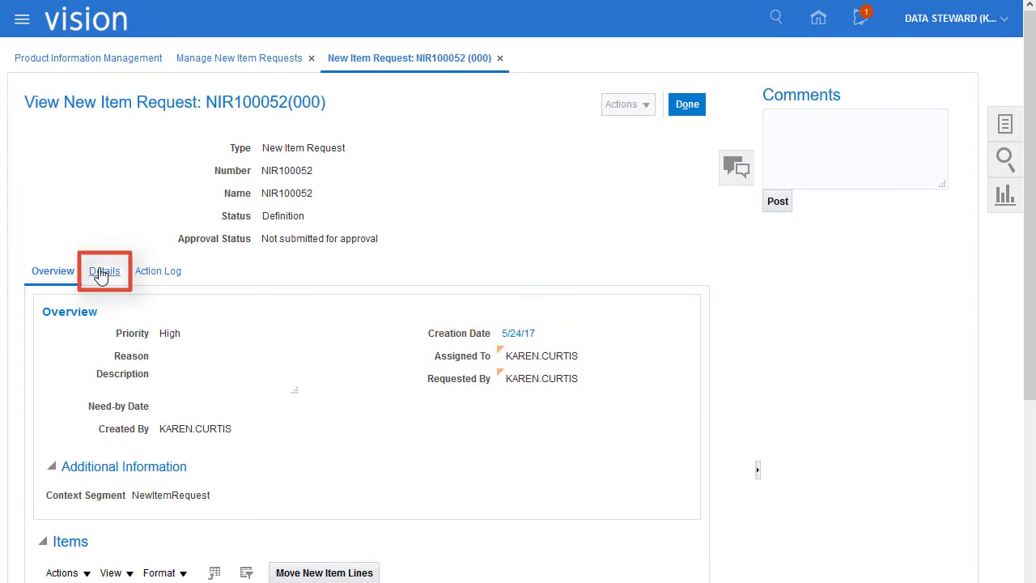
left_click(106, 270)
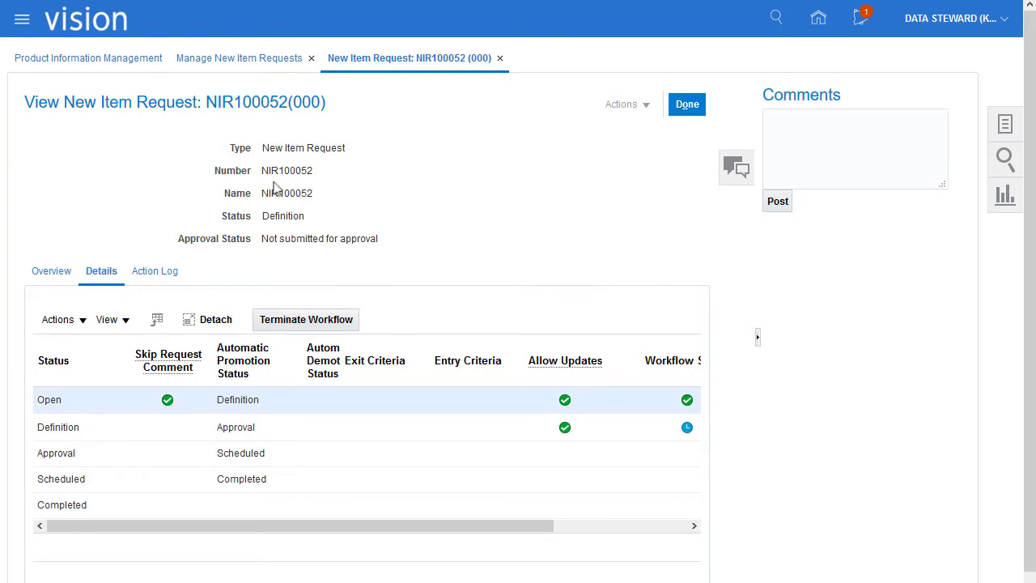
left_click(500, 58)
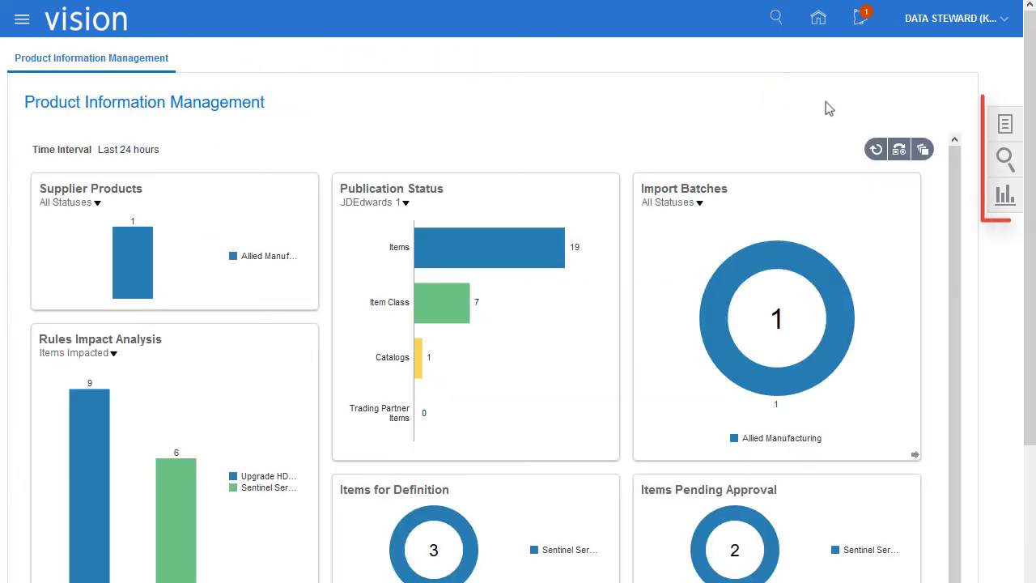
Open Manage Items and search for the capacitor items
left_click(1003, 123)
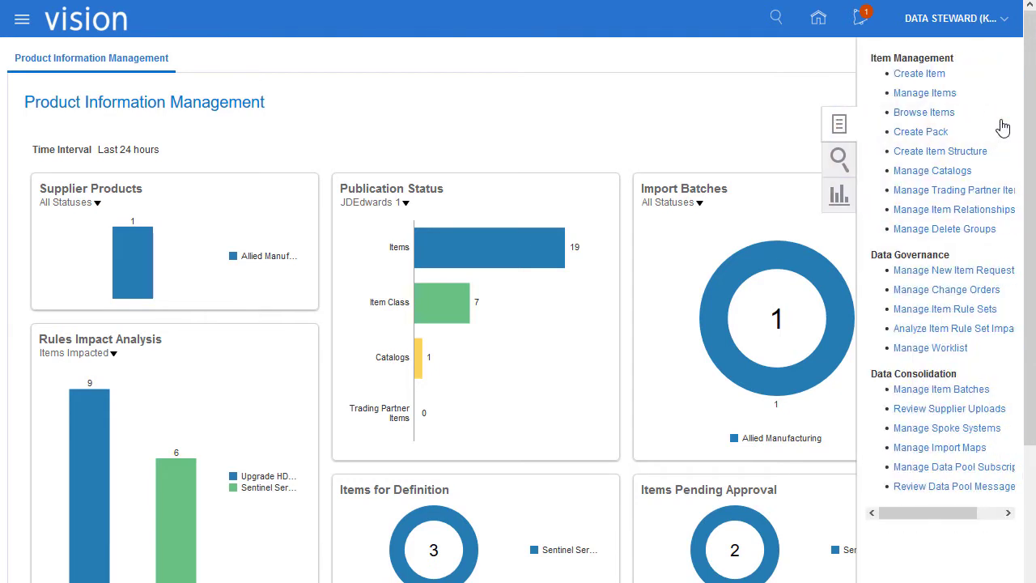
left_click(936, 92)
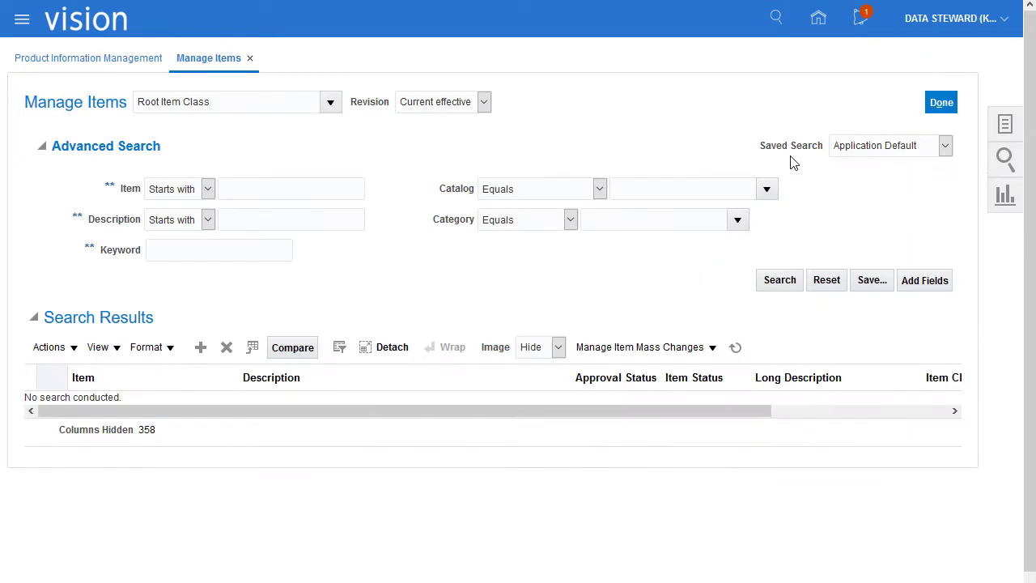
left_click(270, 187)
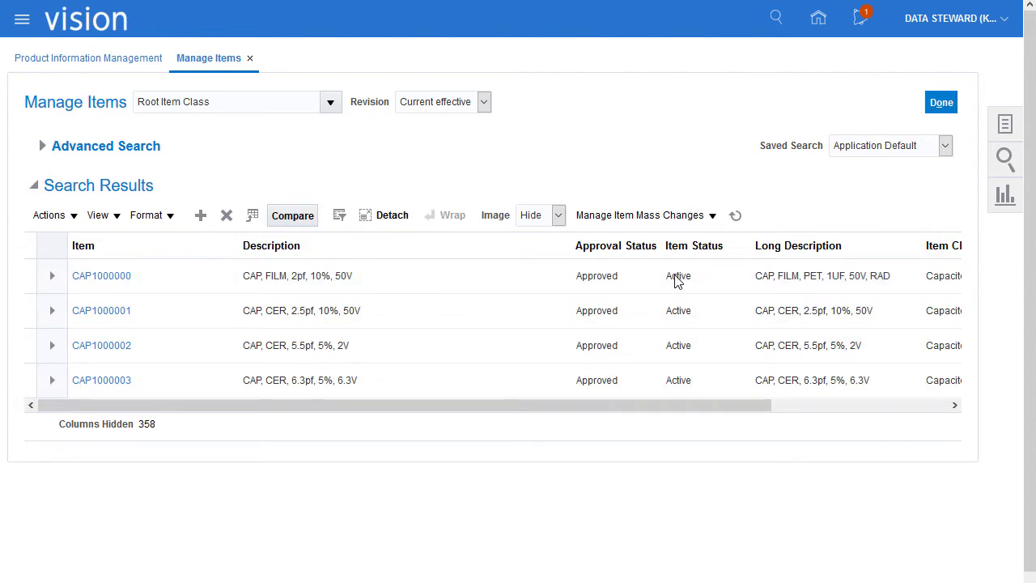
Open item CAP1000000, review its image, descriptions and unit of measure information, and leave without saving
left_click(103, 279)
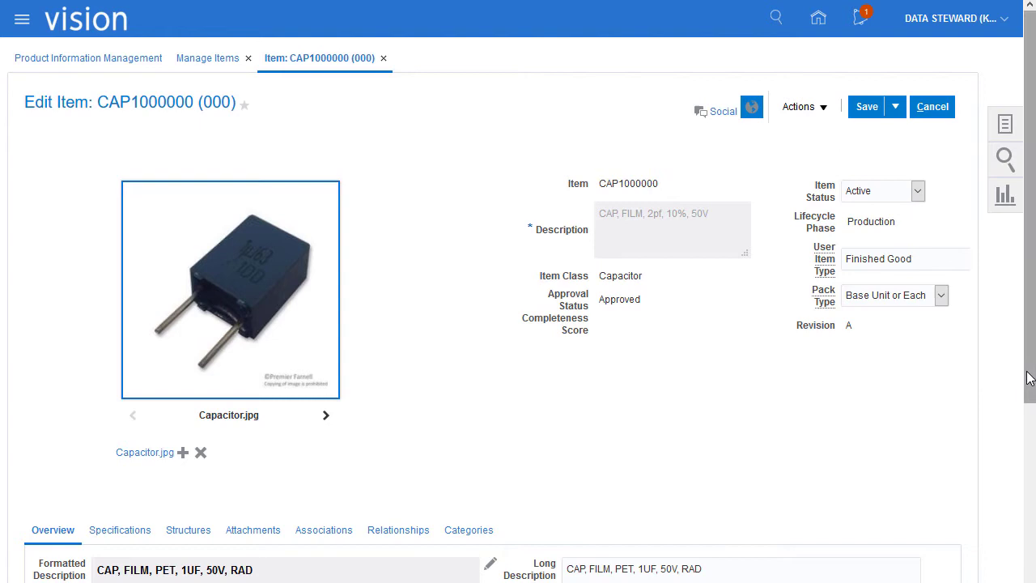
left_click_drag(1028, 378, 1027, 557)
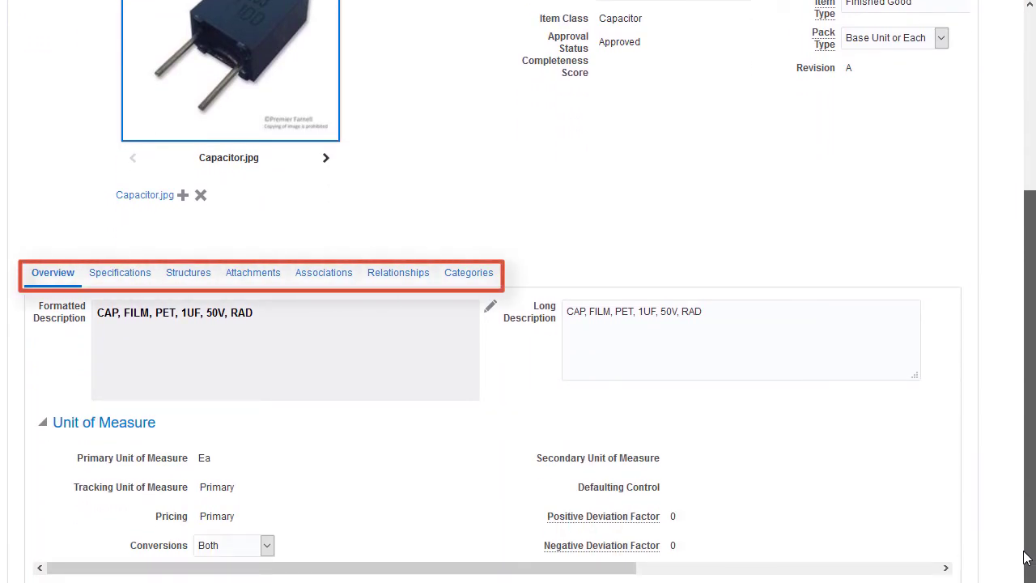
left_click_drag(1026, 556, 1030, 130)
left_click(939, 104)
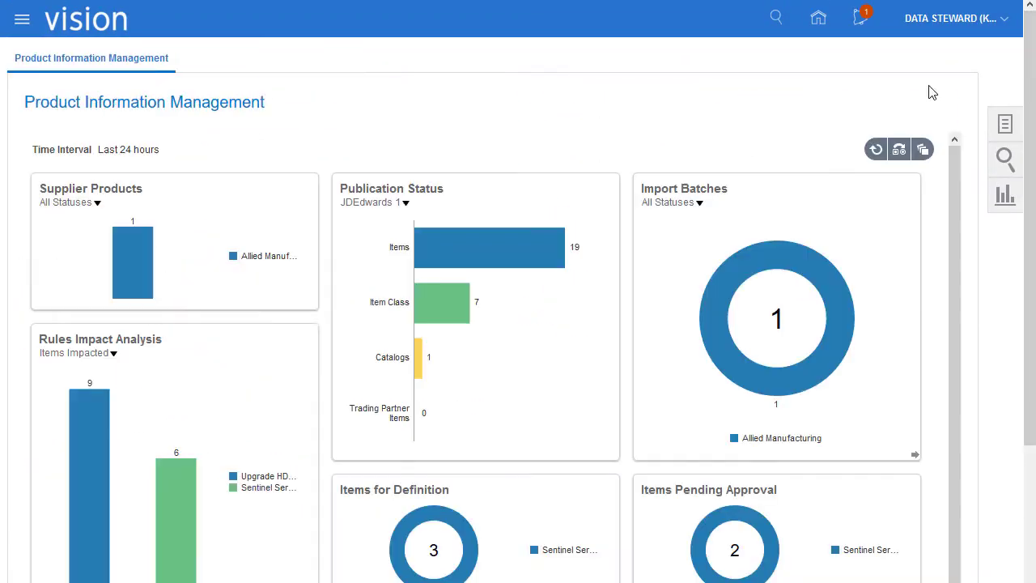
Open request NIR100065 from Manage New Item Requests and review its overview and items
left_click(1006, 124)
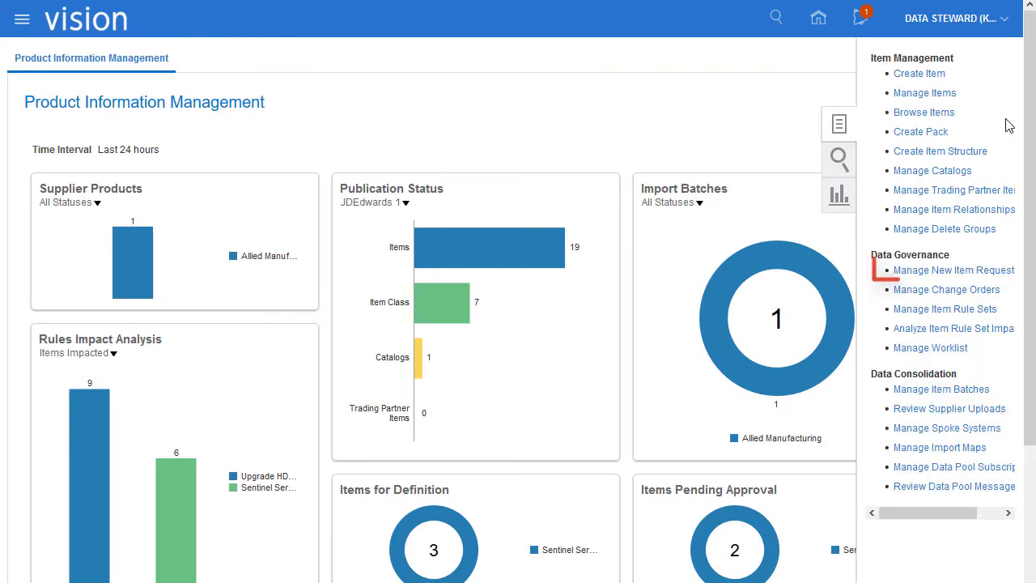
left_click(978, 269)
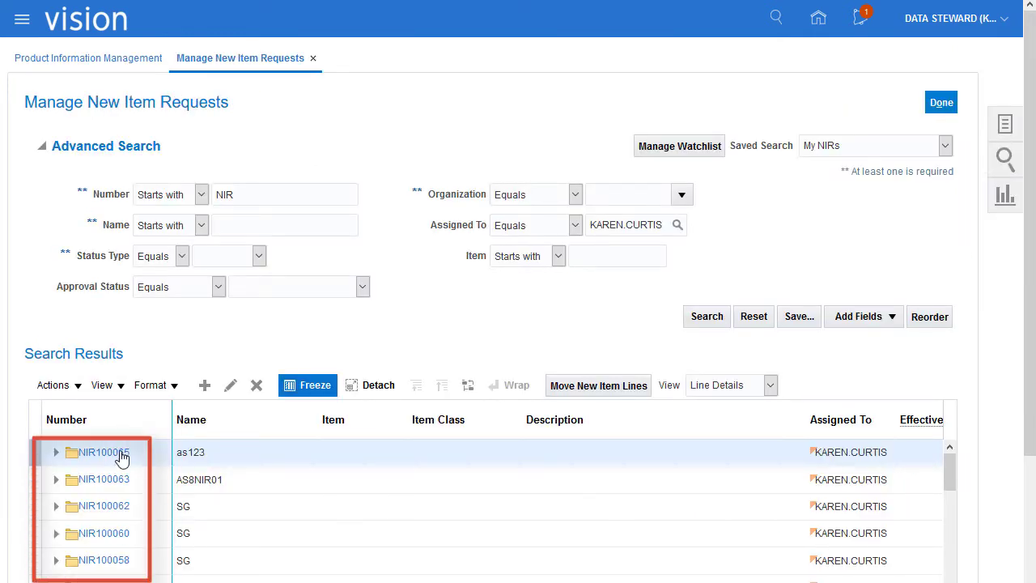
left_click(121, 460)
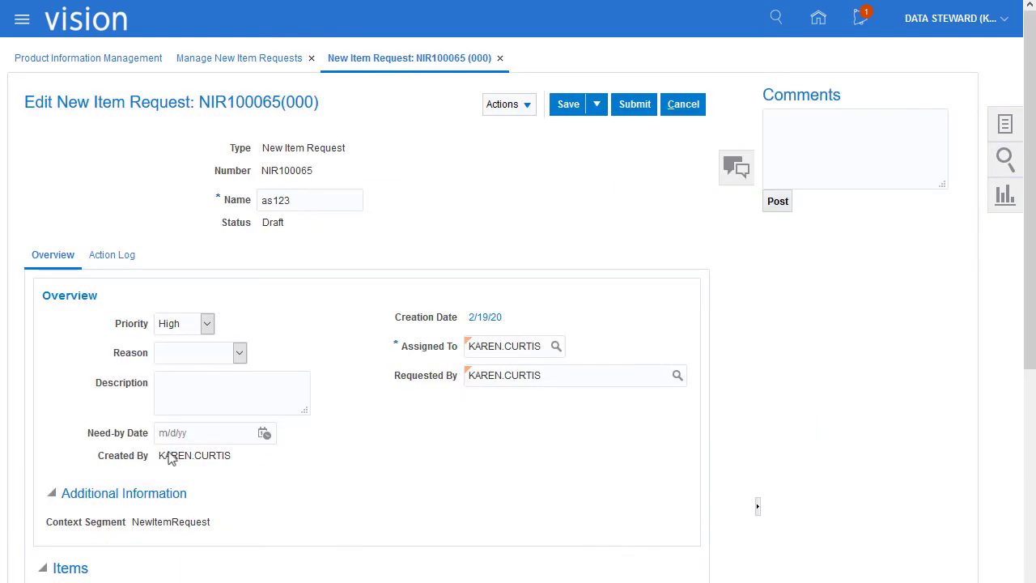
left_click_drag(1029, 348, 1010, 479)
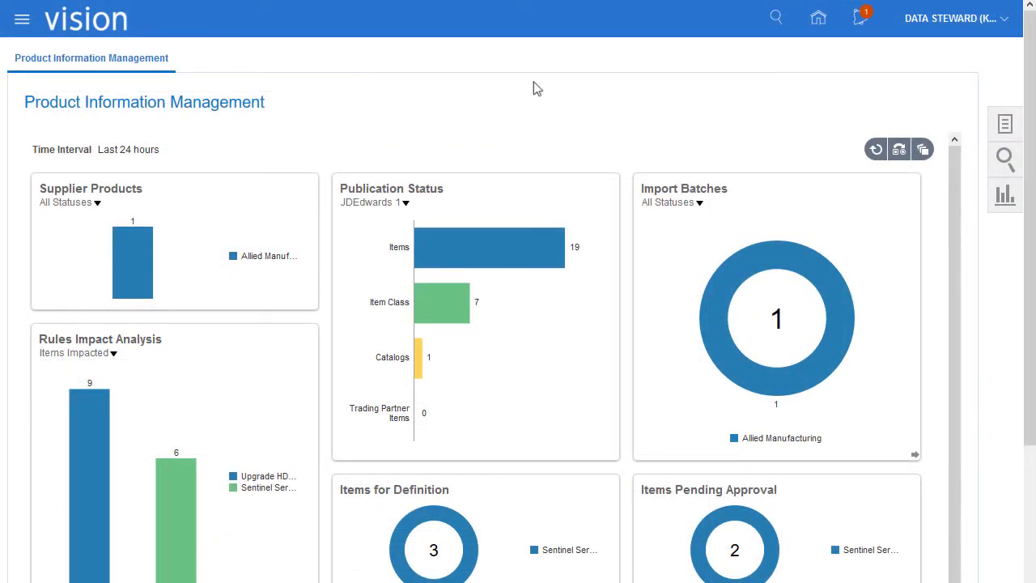
Find item batch number 46703 in Manage Item Batches and open it
left_click(1003, 138)
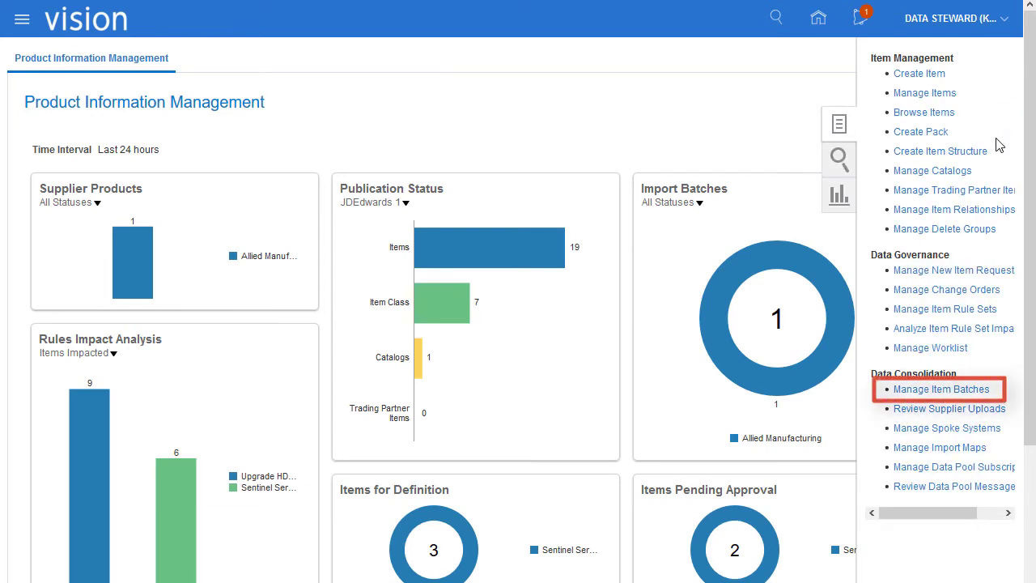
left_click(981, 391)
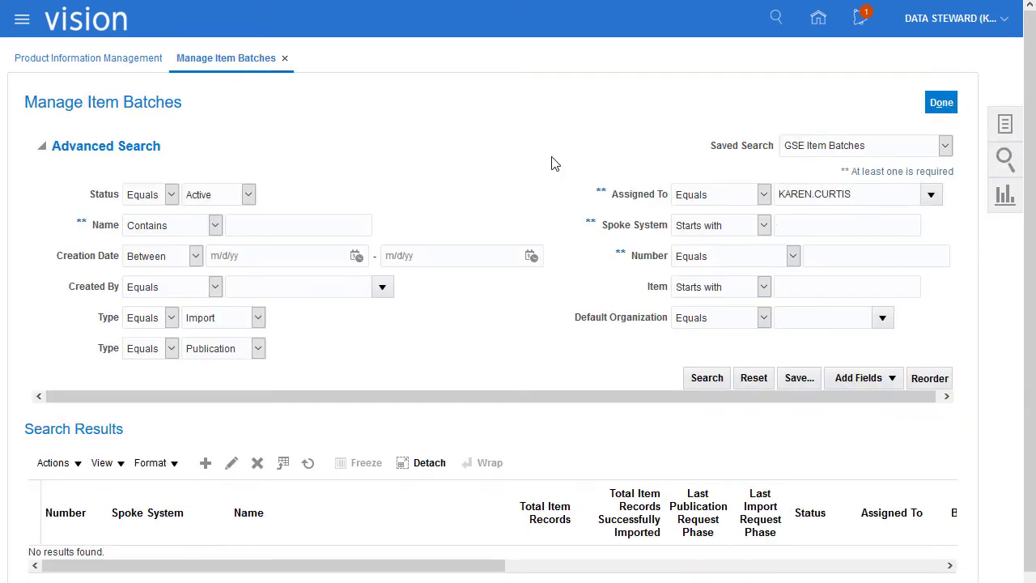
left_click(851, 257)
type("4")
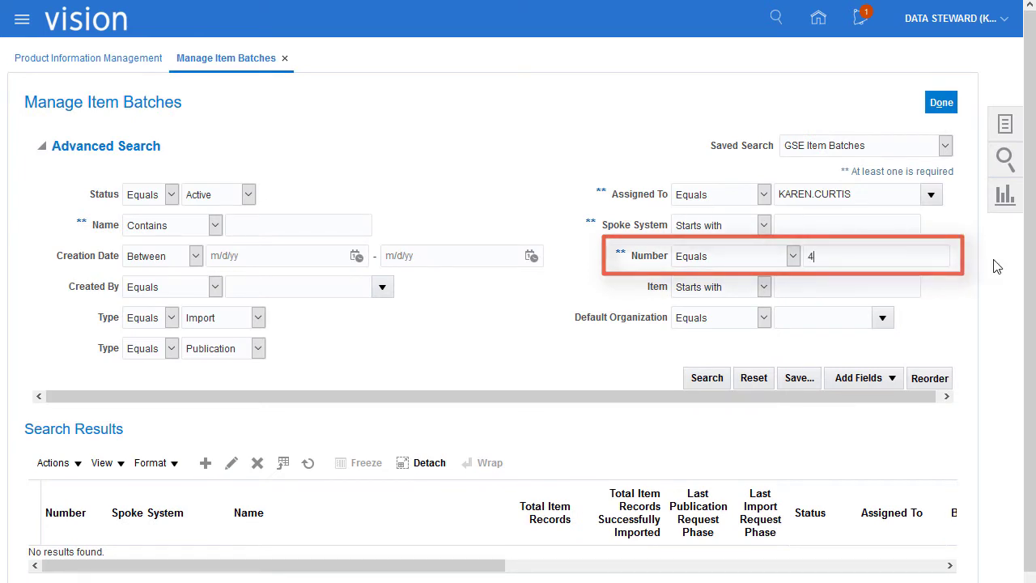
type("6703")
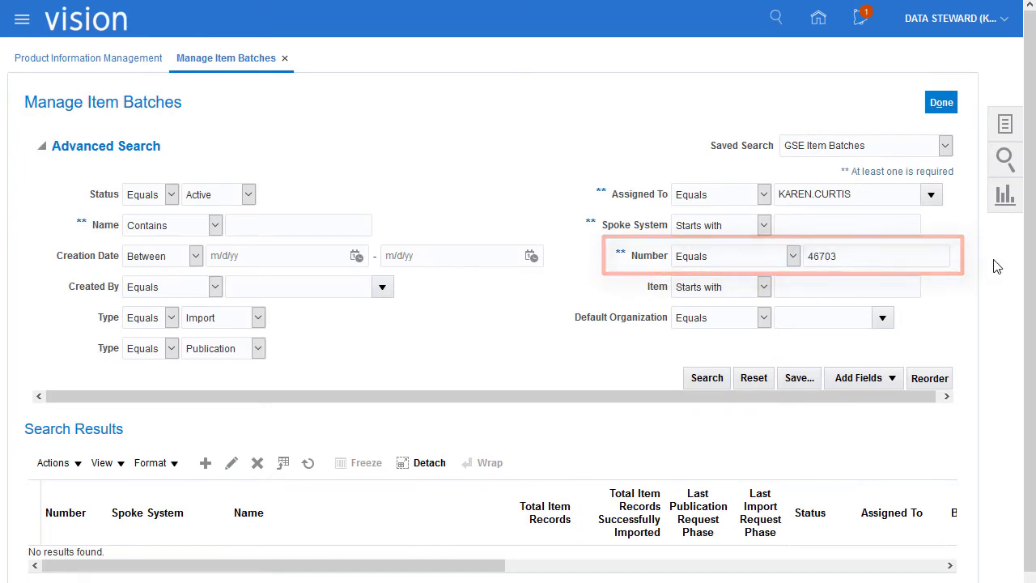
left_click(694, 384)
left_click(261, 312)
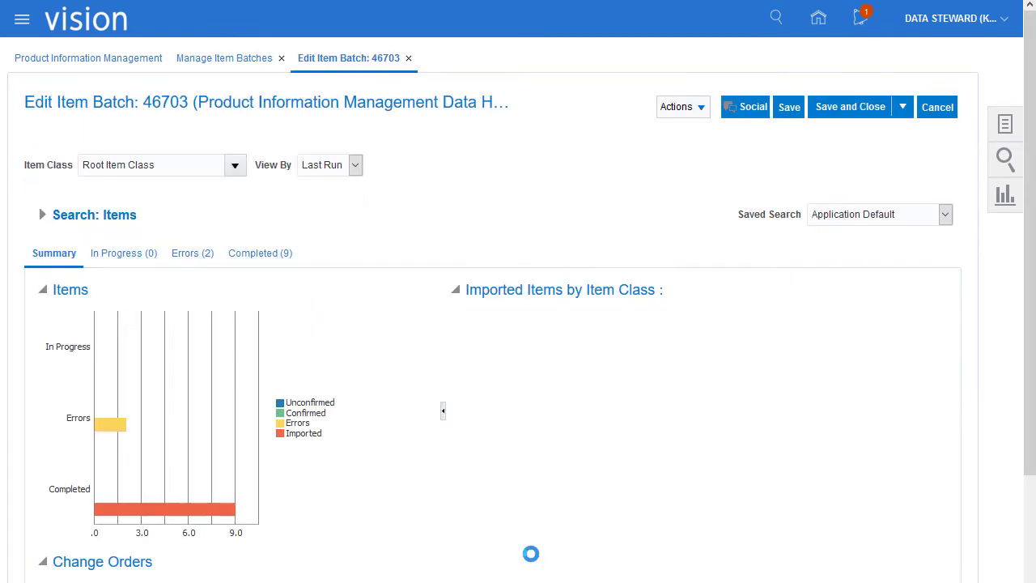
Review the batch's items with errors and its completed items, and leave the batch without saving
left_click(181, 254)
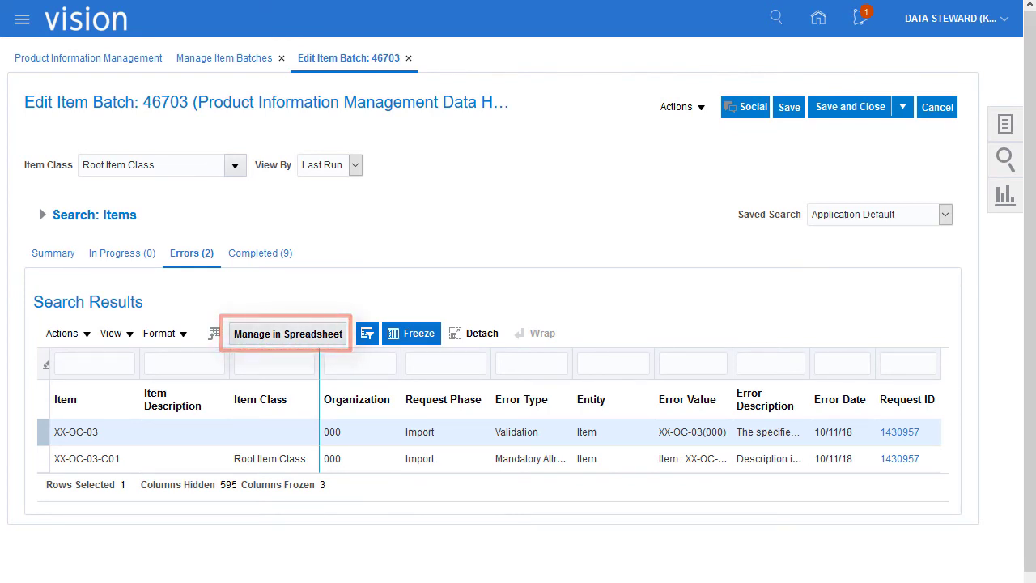
left_click(265, 256)
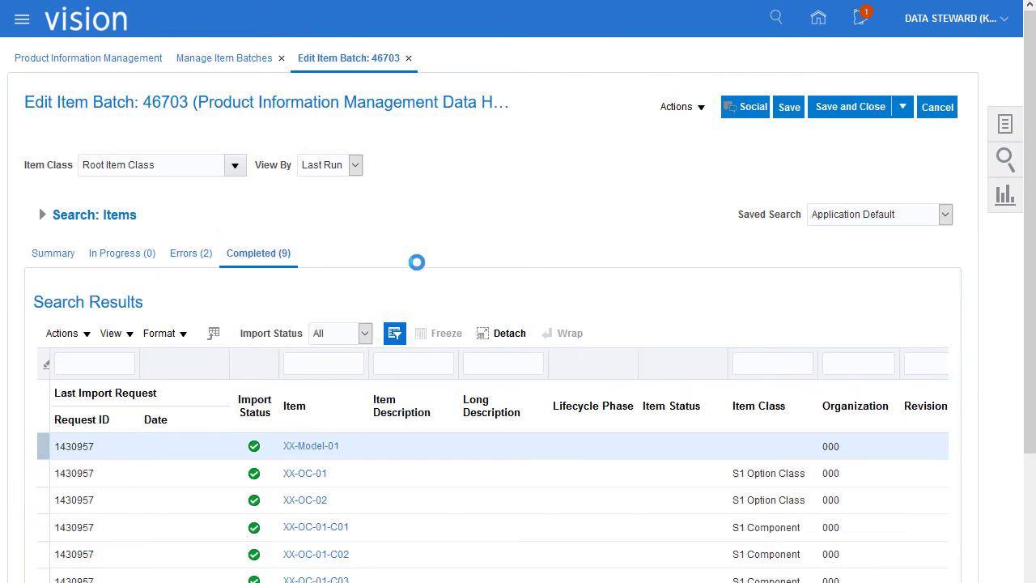
left_click(939, 107)
Search Manage Import Maps for import maps whose name contains "supplier"
left_click(1005, 123)
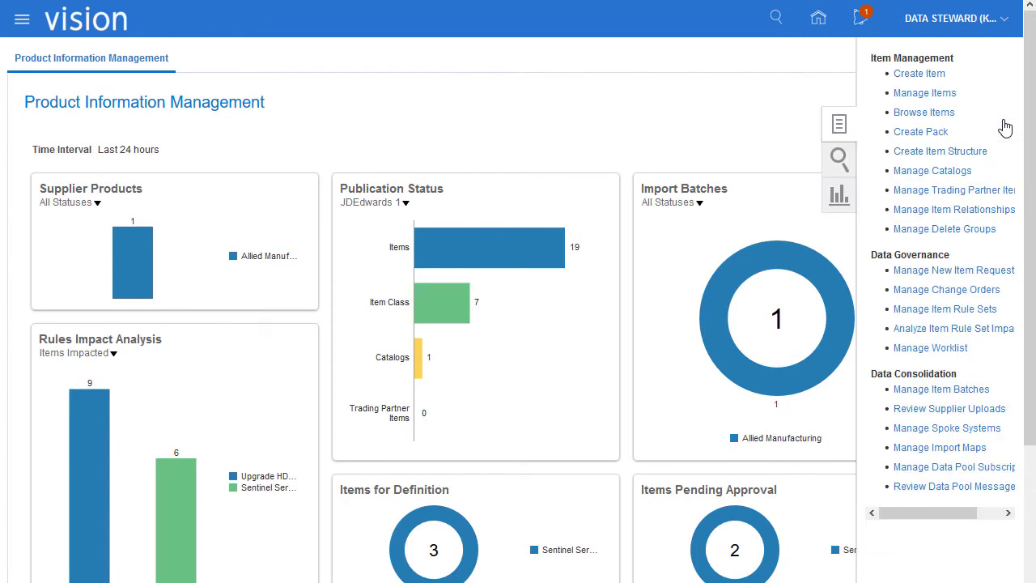
left_click(968, 451)
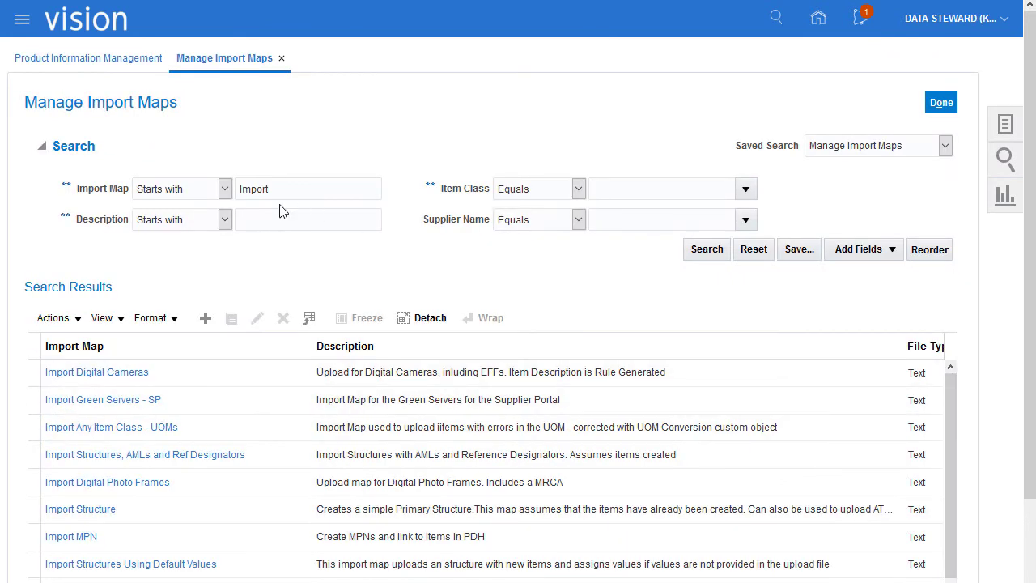
left_click(226, 191)
left_click(206, 279)
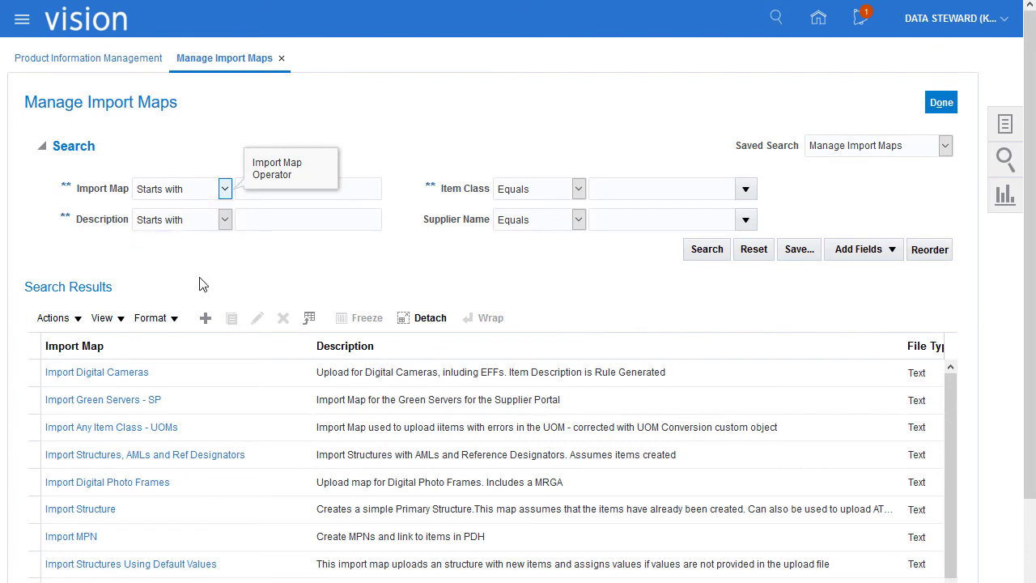
left_click(347, 189)
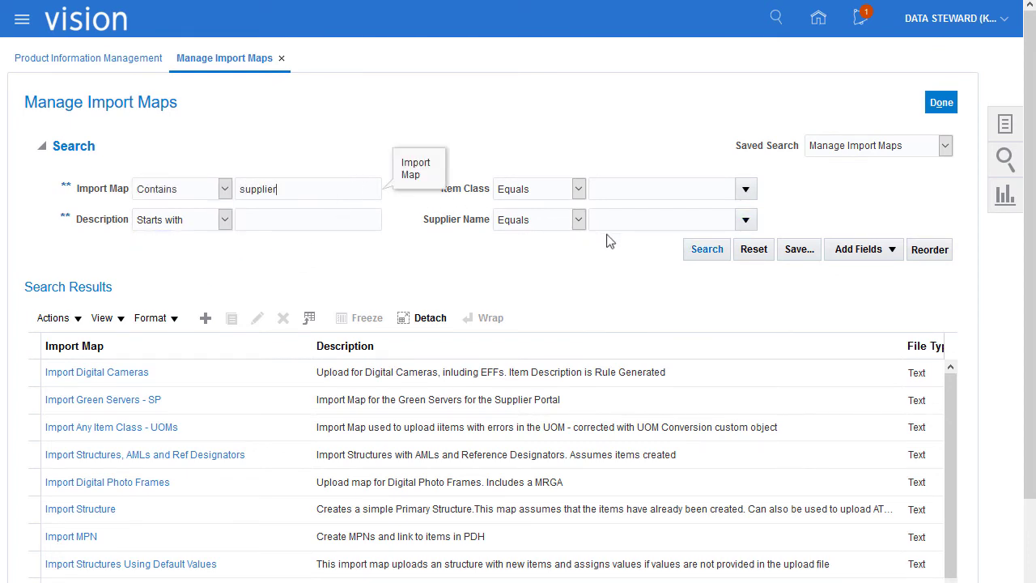
left_click(700, 254)
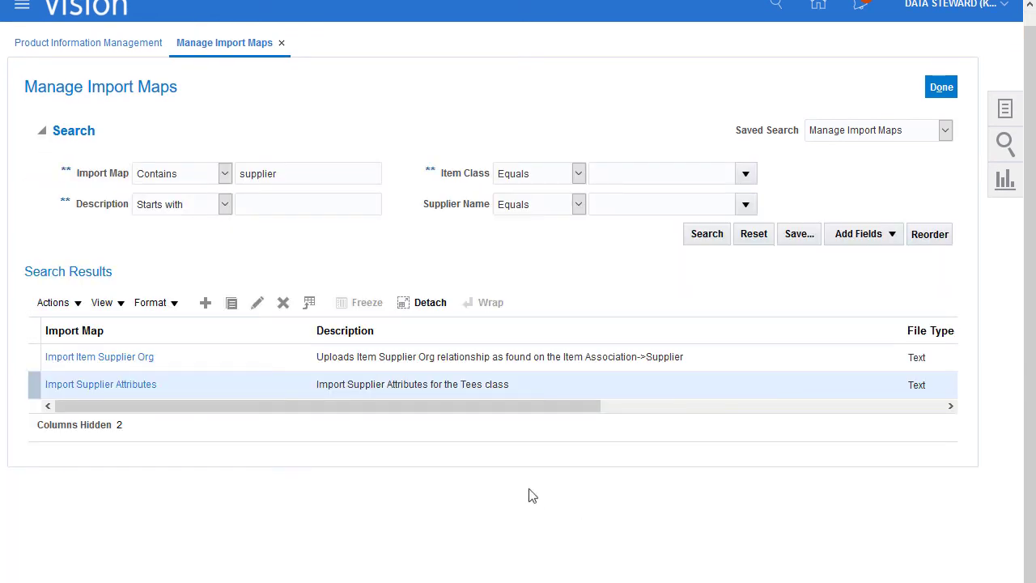
Open the Import Supplier Attributes map, review its source data mapping and preview data, and exit without saving
left_click(124, 390)
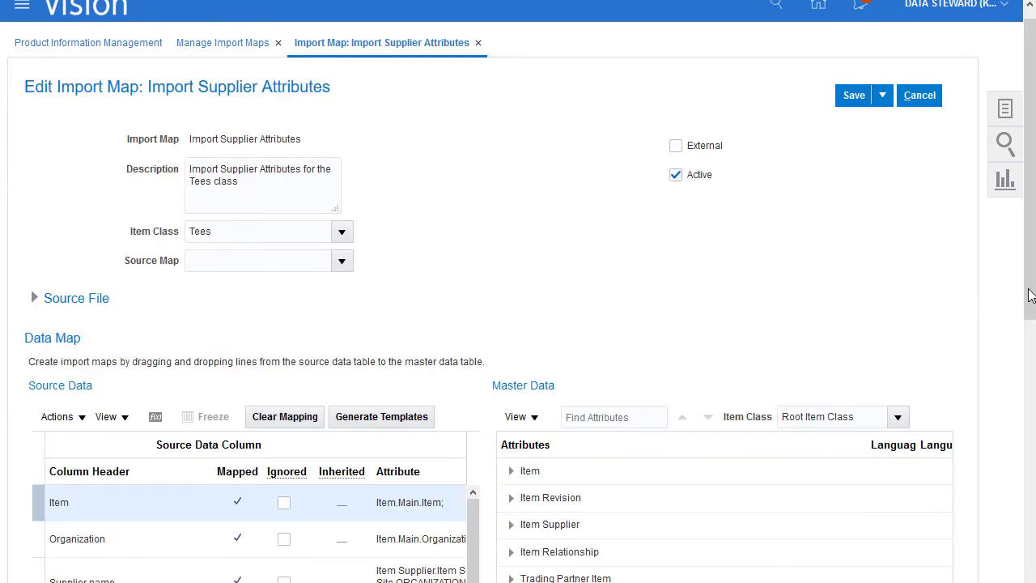
left_click_drag(1030, 295, 1031, 538)
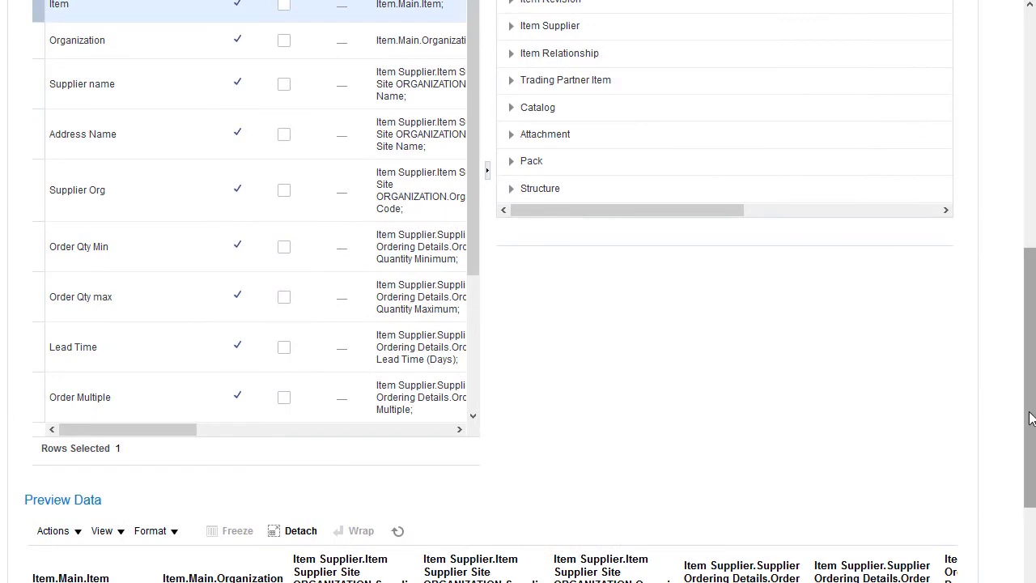
left_click_drag(1030, 418, 1031, 518)
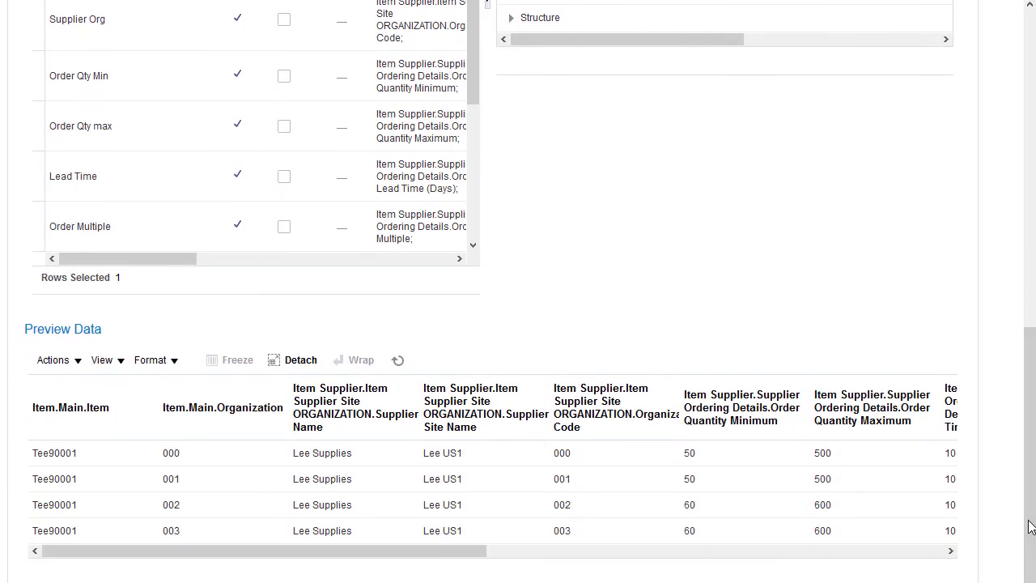
left_click(1032, 304)
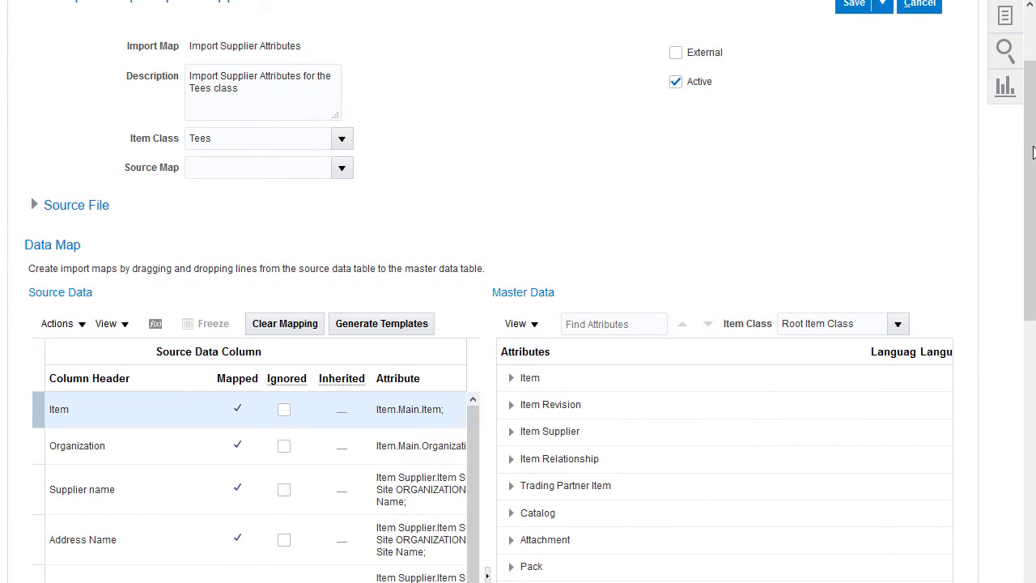
left_click(1031, 35)
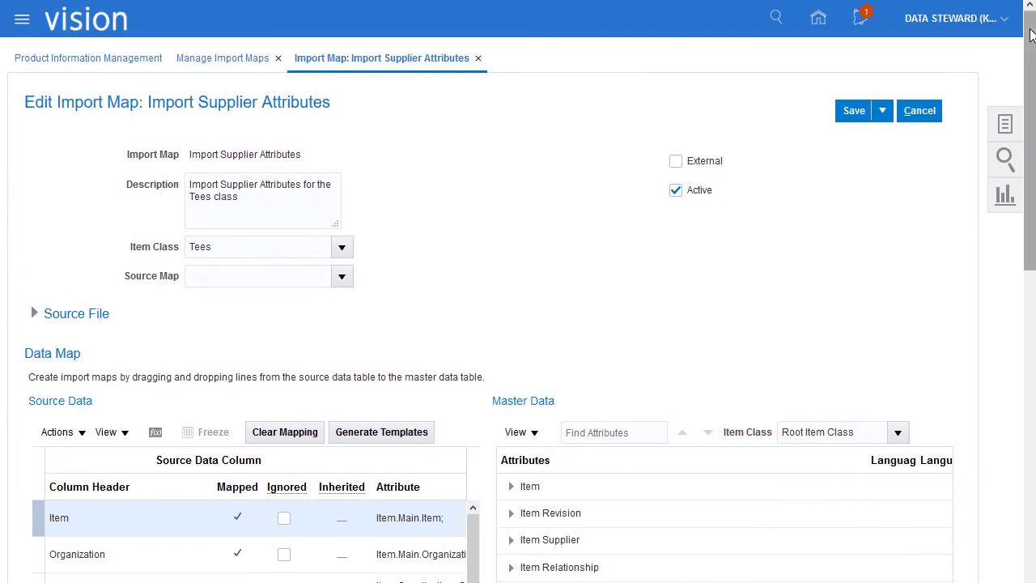
left_click(924, 115)
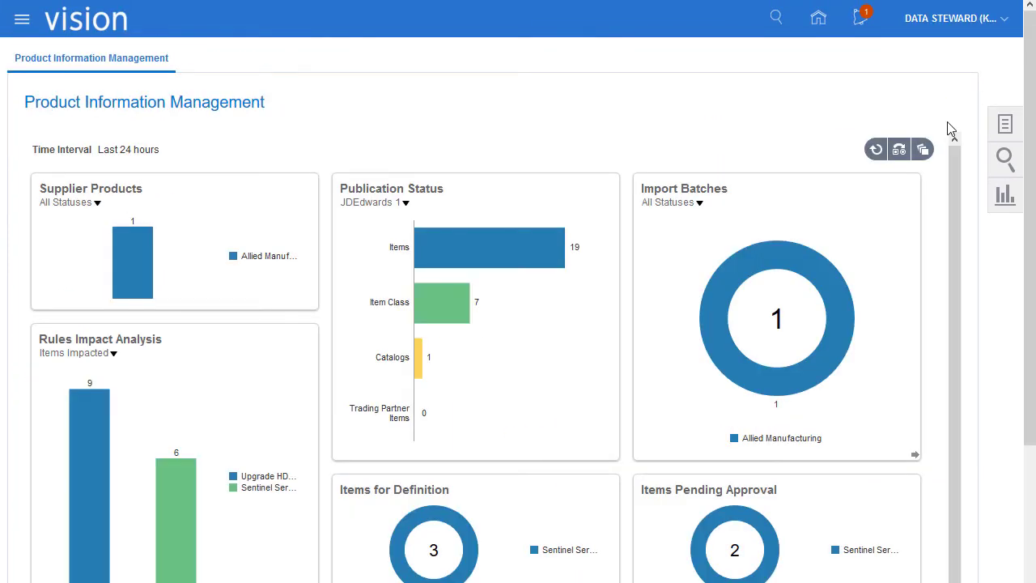